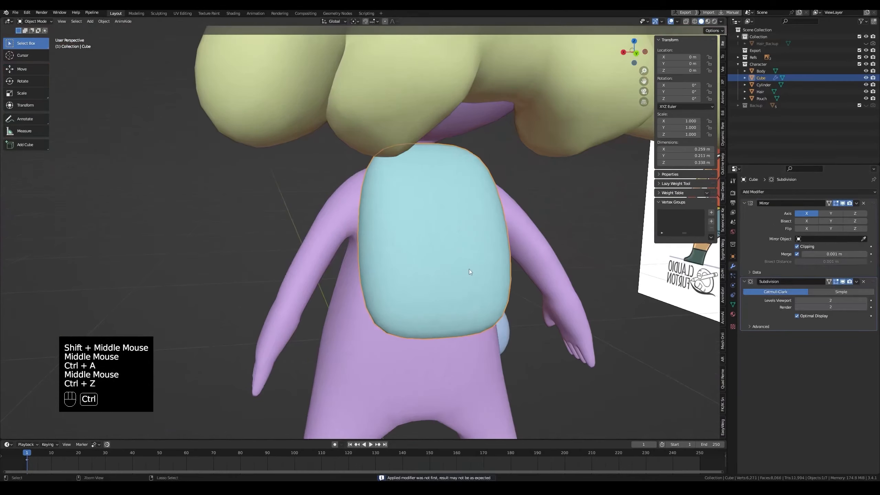
- Apply the backpack's Mirror and Subdivision modifiers and save the file
key(ctrl+a)
key(ctrl+a)
scroll(456, 239, down, 2)
key(Tab)
key(Tab)
middle_drag(455, 238, 346, 194)
scroll(368, 292, down, 2)
click(381, 312)
key(ctrl+s)
- Select two edge loops on the character's body mesh and examine the topology from several sides
double_click(399, 194)
key(Tab)
scroll(400, 193, up, 1)
key(2)
alt+shift+click(381, 138)
alt+shift+click(335, 137)
key(alt+z)
middle_drag(334, 137, 358, 200)
key(alt+z)
scroll(355, 174, down, 3)
scroll(358, 200, down, 2)
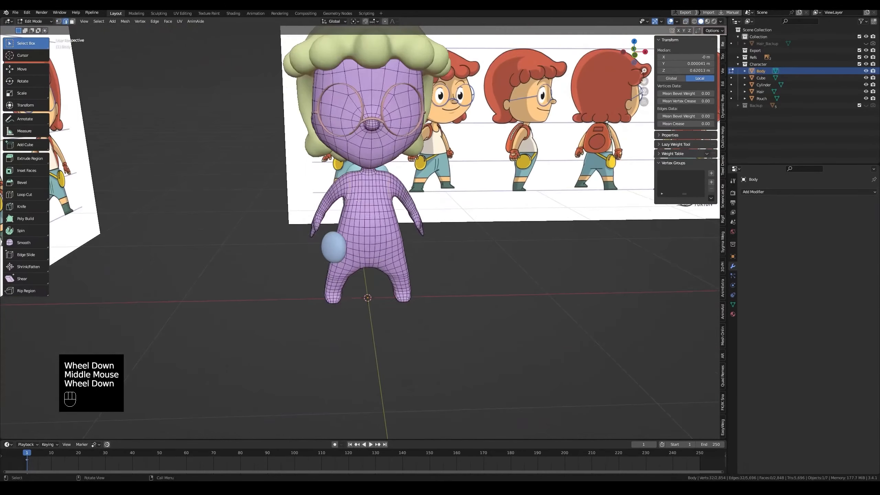
- Delete the vertices of the character's right half of the body from the front view with X-ray on
key(1)
key(alt+z)
scroll(359, 200, down, 3)
key(grave)
scroll(369, 313, up, 2)
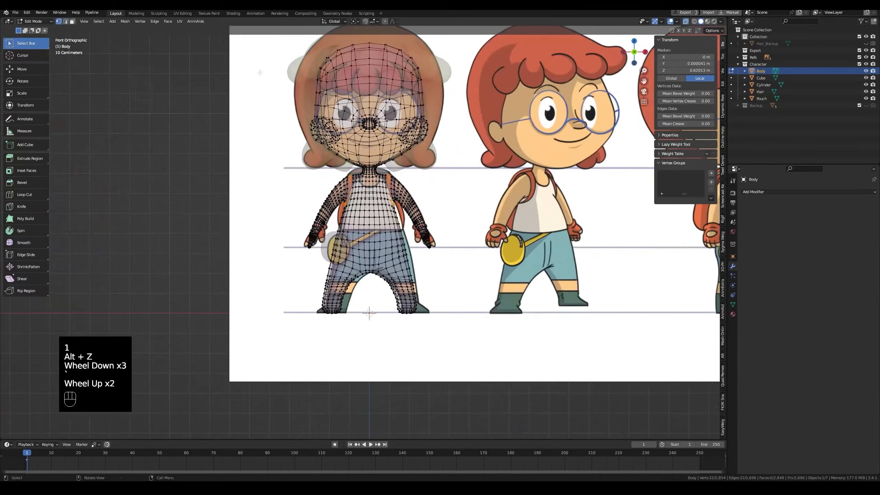
scroll(369, 313, down, 1)
drag(248, 47, 368, 303)
key(x)
click(416, 199)
scroll(363, 233, up, 3)
key(alt+z)
key(Tab)
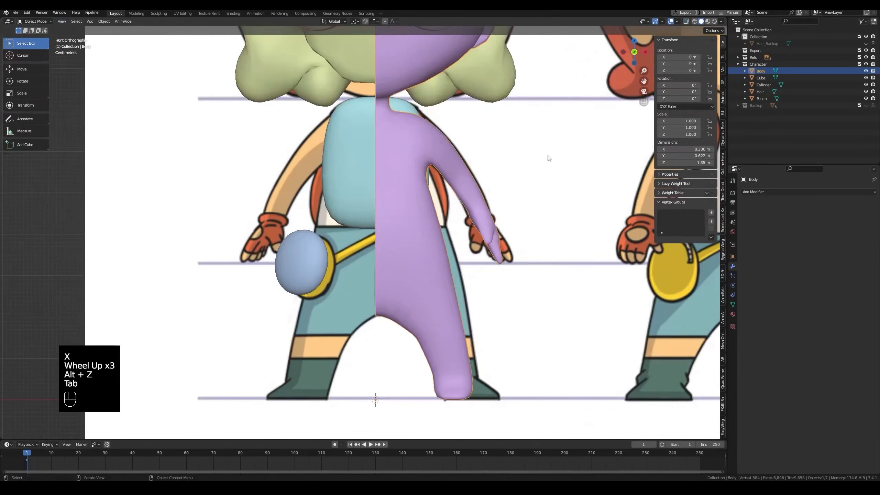
- Add a Mirror modifier to the halved body
click(762, 192)
click(745, 267)
middle_drag(388, 208, 361, 218)
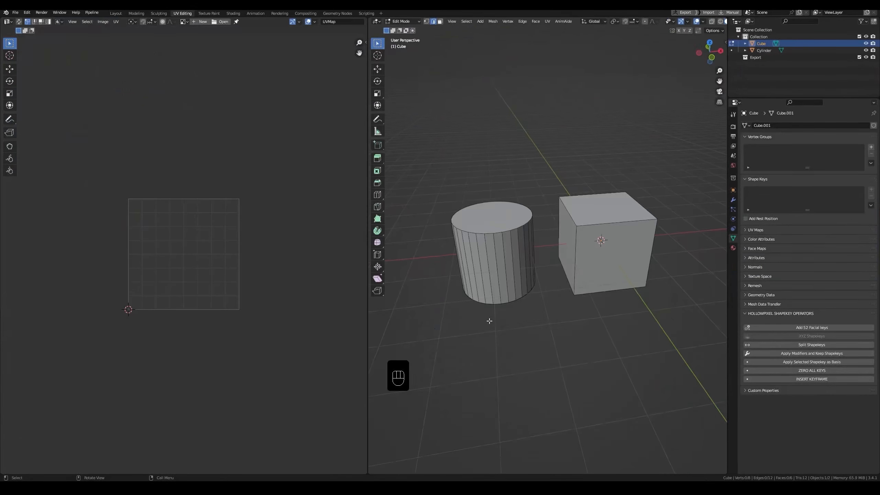
- Unwrap the whole cube without any marked seams in the cube and cylinder demo scene
middle_drag(489, 321, 548, 237)
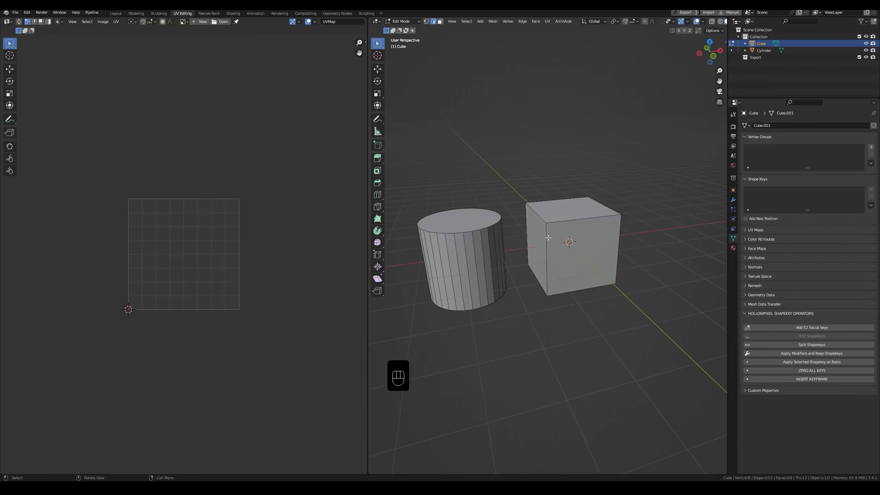
click(548, 238)
key(l)
middle_drag(556, 237, 551, 240)
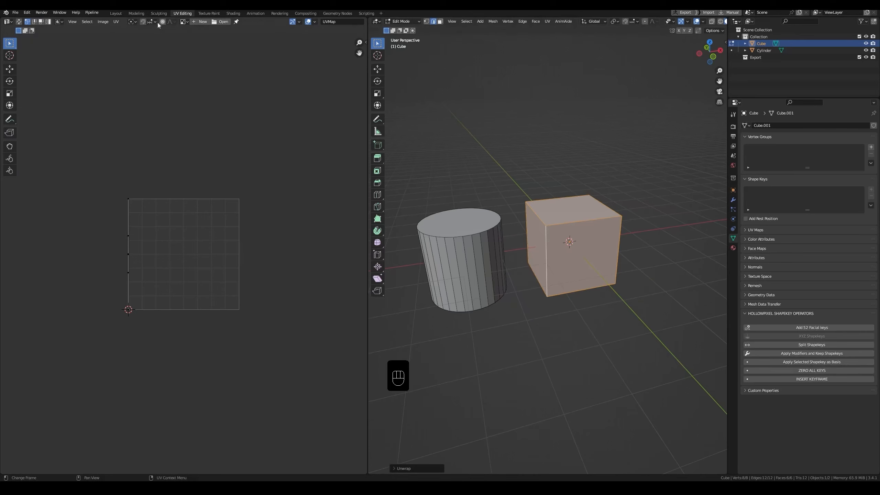
- Show the image Screenshot 2022-05-08 211613.png behind the cube's UVs and view the cube in Material Preview
click(182, 22)
click(221, 36)
key(z)
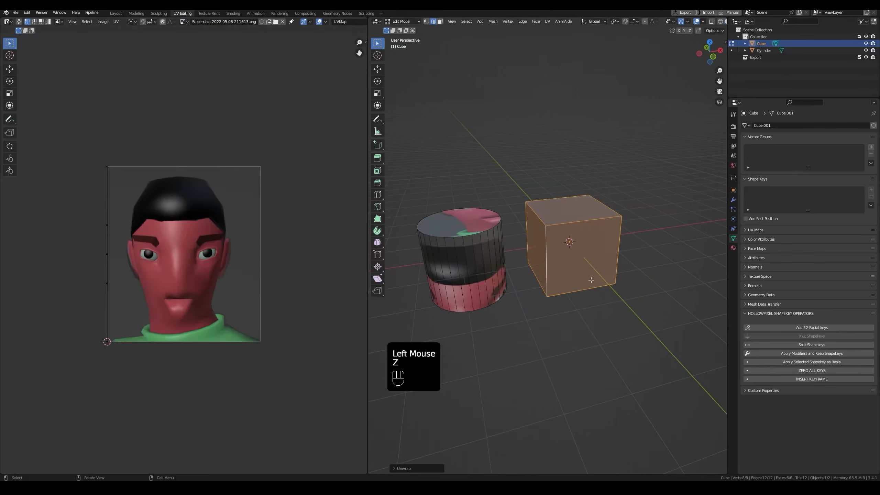
mouse_move(589, 298)
middle_down()
mouse_move(629, 296)
mouse_move(609, 294)
mouse_move(623, 284)
mouse_move(603, 278)
mouse_move(610, 263)
mouse_move(591, 230)
middle_up()
scroll(609, 294, up, 2)
key(Tab)
key(Tab)
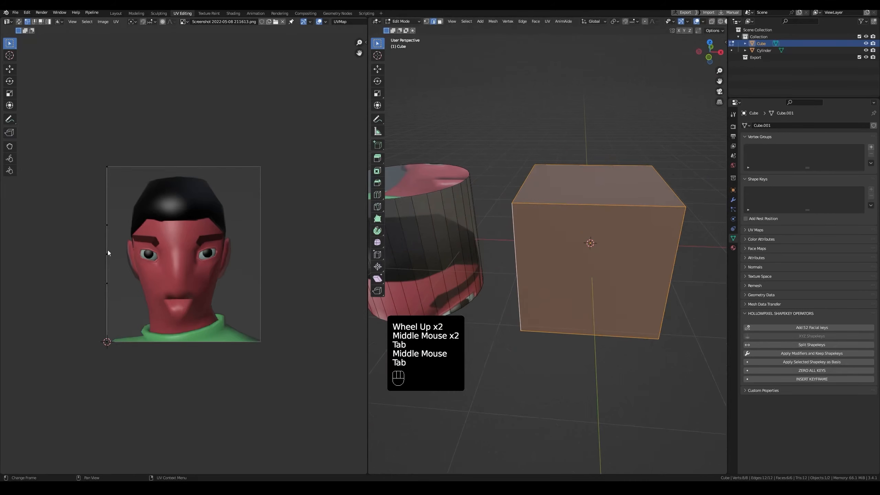
middle_drag(527, 243, 551, 242)
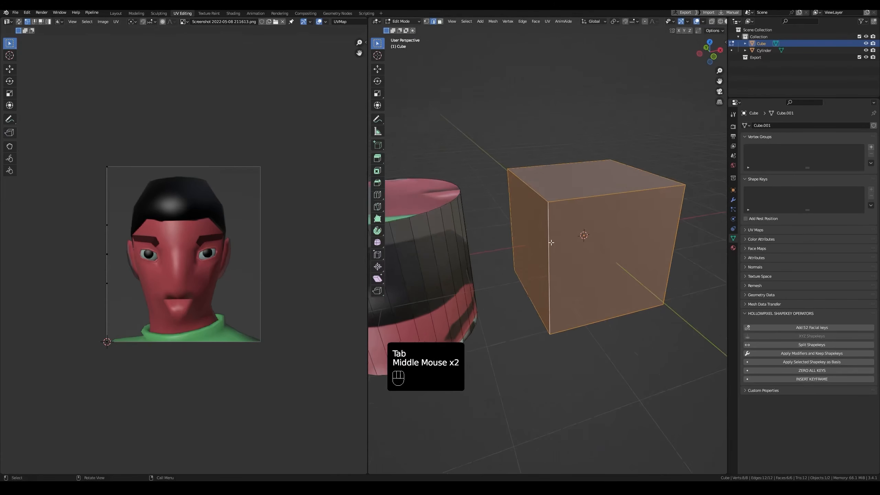
- Return to solid shading and mark the cube's front top edge and adjoining left top edge as seams
key(z)
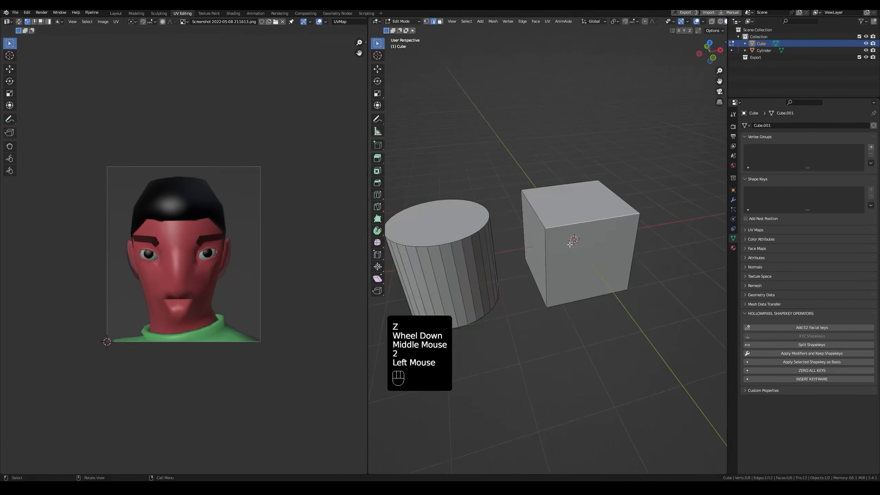
right_click(594, 245)
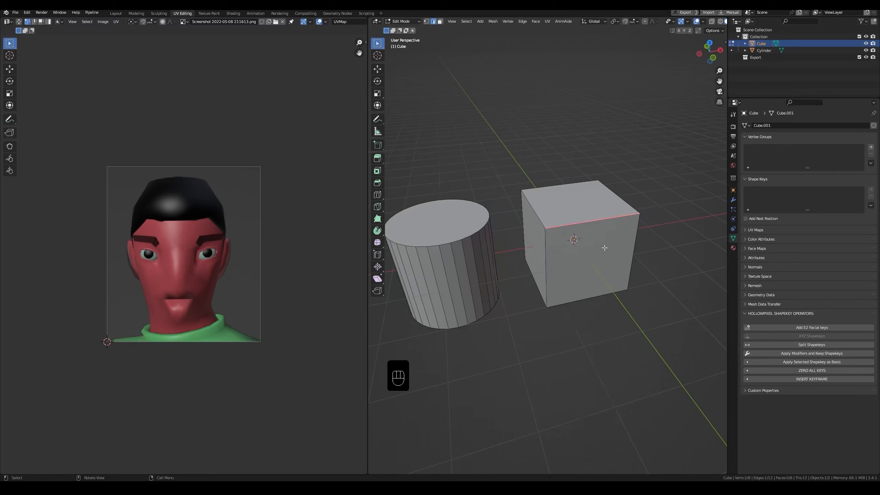
middle_drag(588, 242, 572, 241)
click(573, 240)
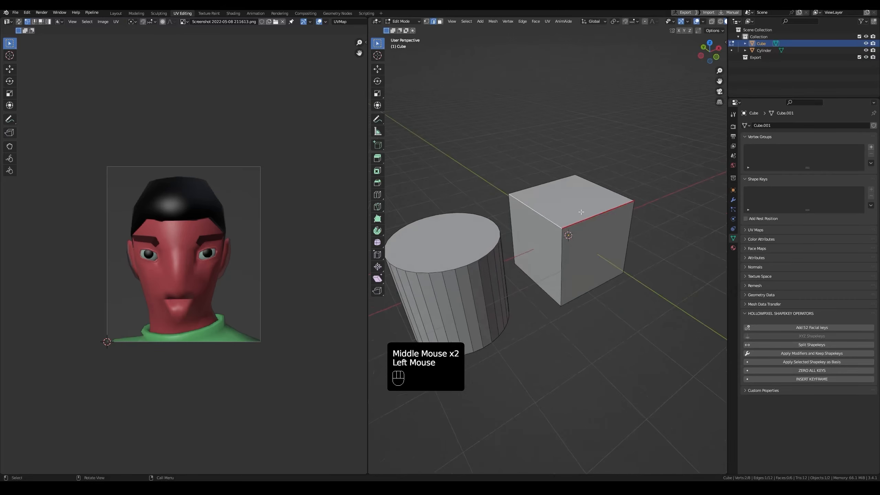
right_click(582, 211)
- Select the whole cube and unwrap it with its two top-edge seams
middle_drag(582, 211, 570, 241)
key(l)
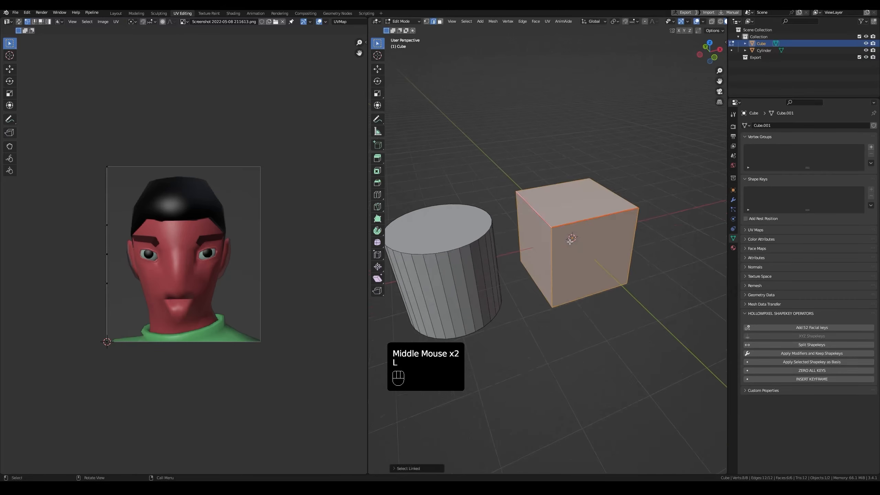
key(u)
click(548, 242)
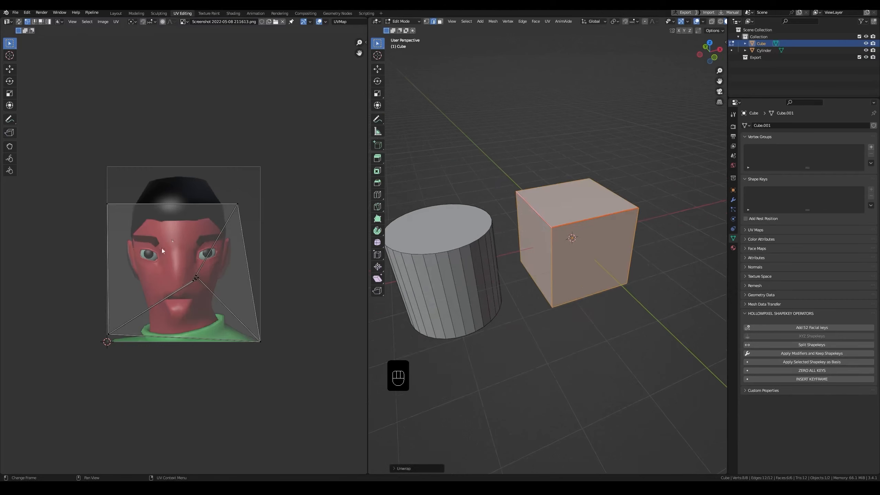
- Check how the unwrapped image sits on the cube in Material Preview, then return to editing in solid shading
middle_drag(555, 263, 416, 274)
key(Tab)
key(z)
mouse_move(548, 277)
middle_down()
mouse_move(593, 254)
mouse_move(628, 262)
mouse_move(584, 258)
mouse_move(554, 231)
middle_up()
key(Tab)
key(z)
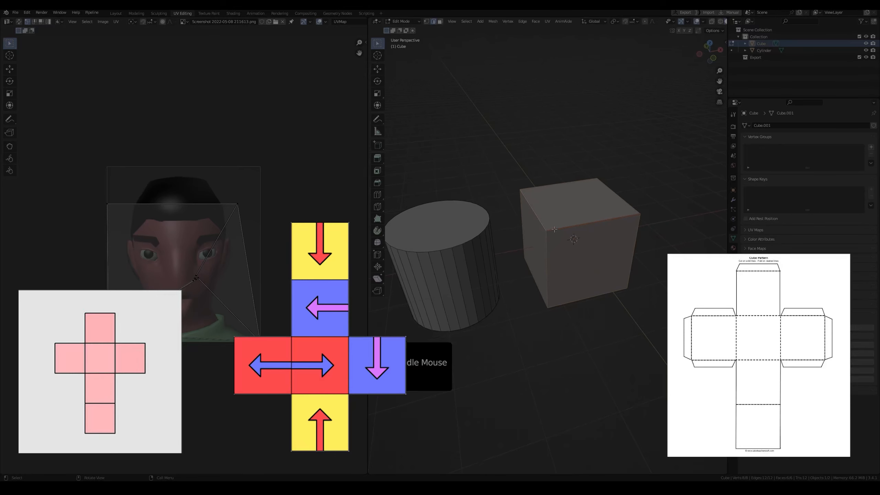
shift+click(555, 229)
click(537, 209)
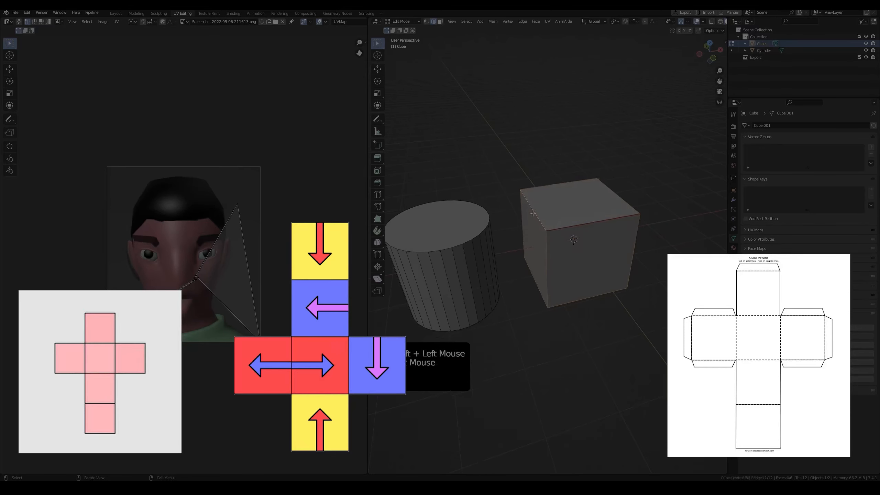
shift+click(560, 228)
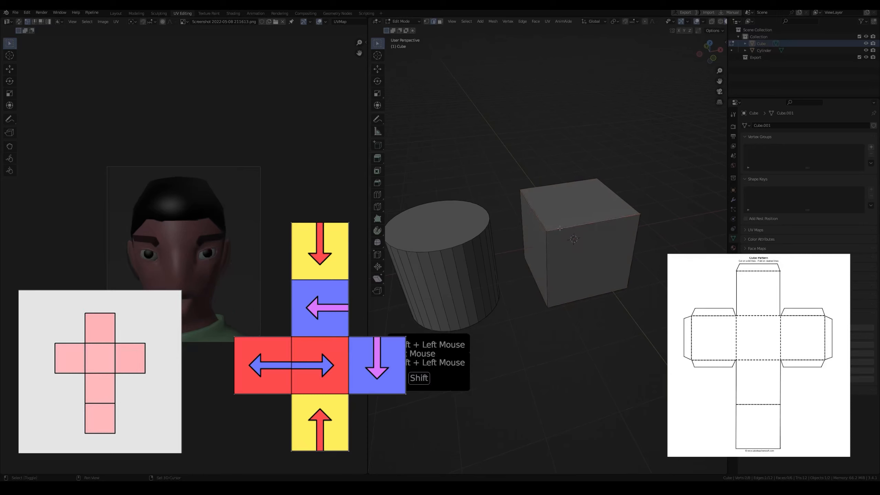
click(549, 250)
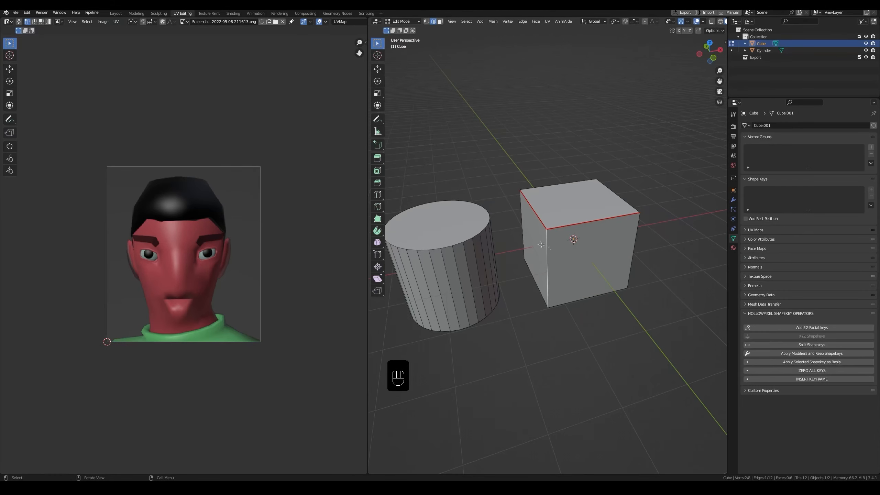
middle_drag(540, 245, 568, 219)
click(569, 218)
- Clear the seams from all edges of the cube
key(a)
right_click(568, 232)
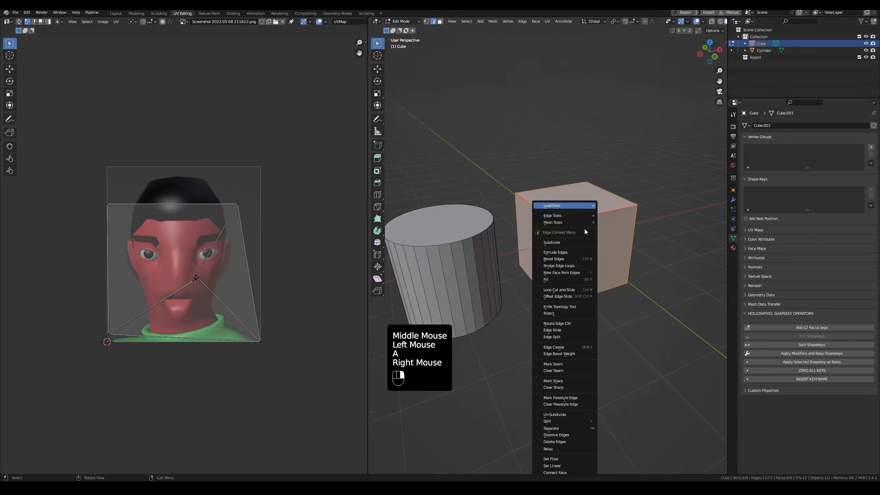
click(561, 371)
middle_drag(583, 235, 586, 242)
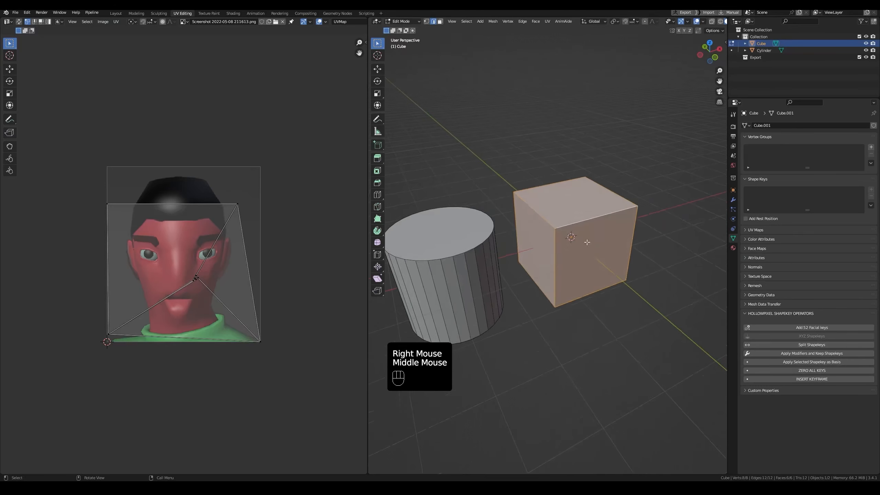
- Mark the two vertical edges and the top edge of the cube's left side face as seams
click(557, 254)
shift+click(534, 212)
shift+click(516, 223)
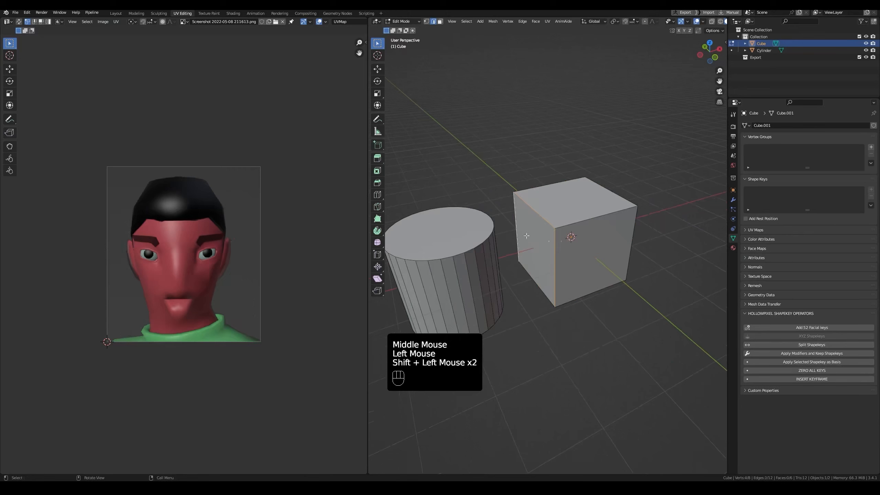
right_click(562, 243)
click(536, 364)
middle_drag(604, 323, 530, 314)
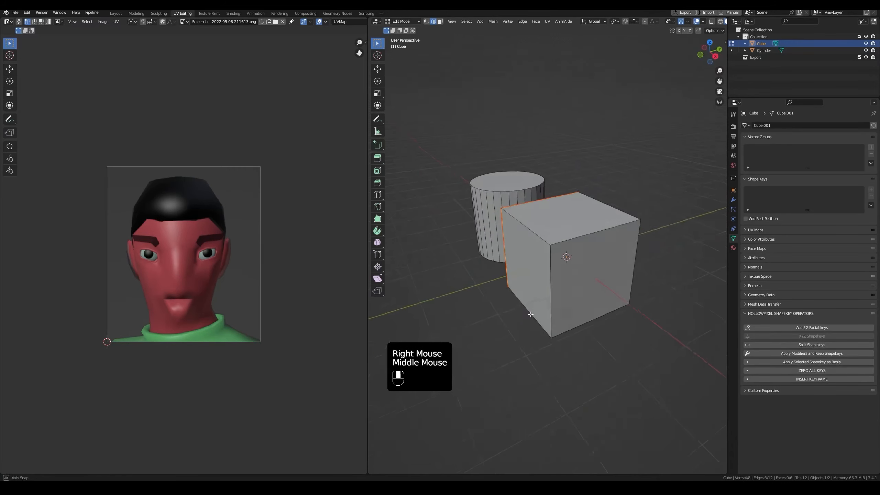
- Mark the two vertical edges and the top edge of the cube's opposite side face as seams
click(551, 291)
shift+click(595, 233)
shift+click(635, 262)
right_click(648, 276)
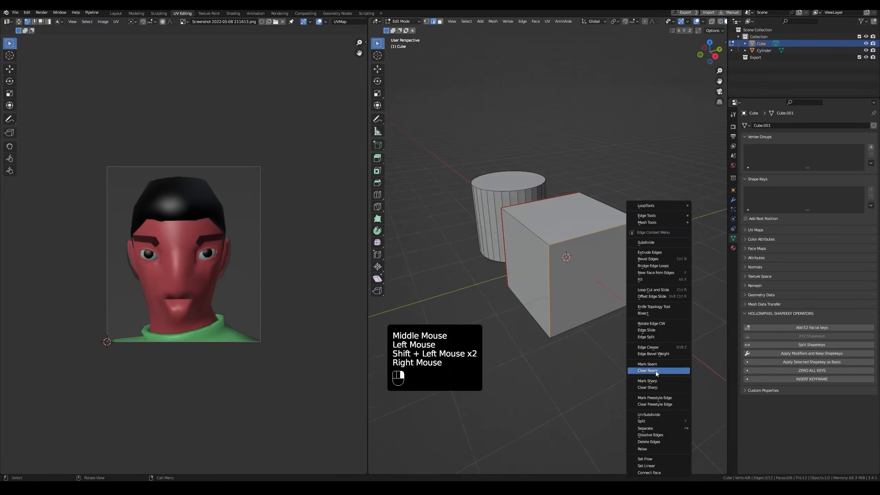
click(655, 365)
- Mark the front top edge joining the cube's two seamed side faces as a seam
click(558, 248)
mouse_move(542, 277)
middle_down()
mouse_move(573, 289)
mouse_move(596, 261)
mouse_move(556, 251)
mouse_move(538, 276)
middle_up()
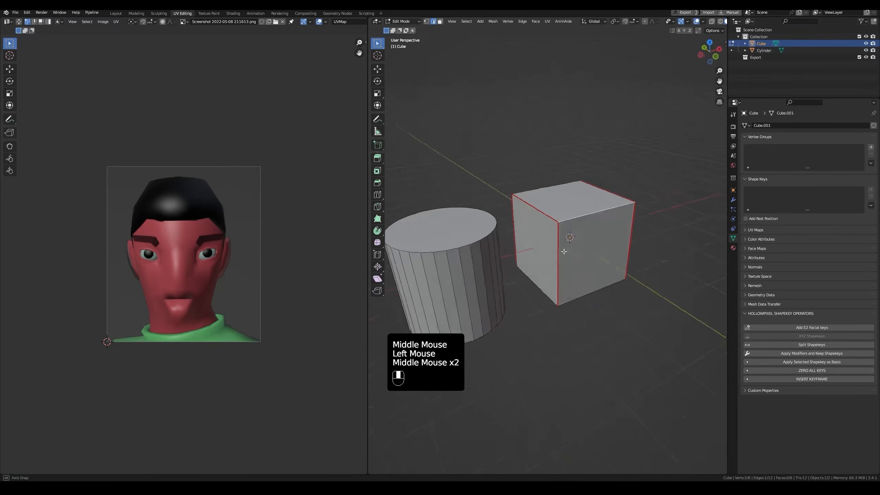
right_click(628, 255)
click(601, 355)
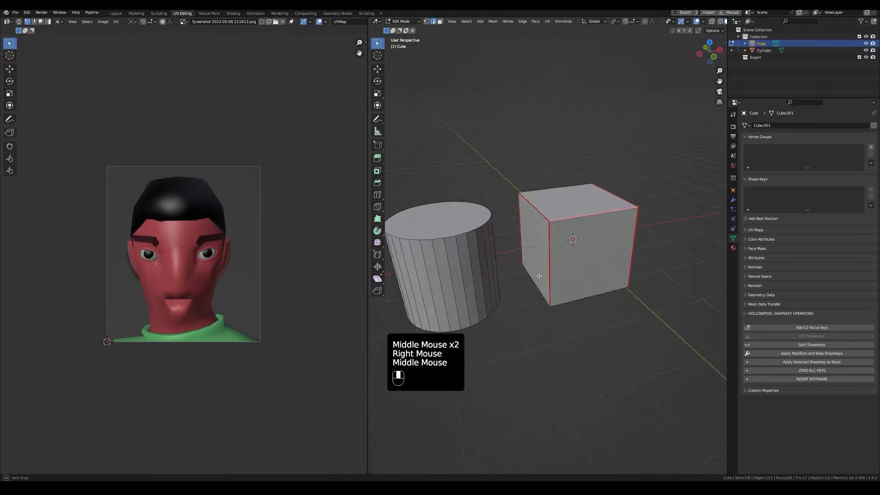
- Unwrap the whole cube along its seams and rotate the resulting UV layout by 180 degrees
key(a)
key(u)
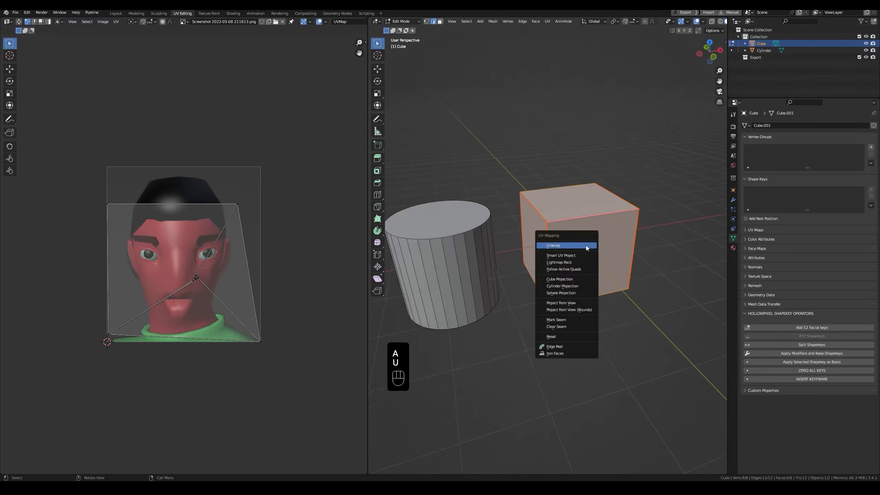
click(585, 244)
drag(89, 131, 263, 369)
text(r)
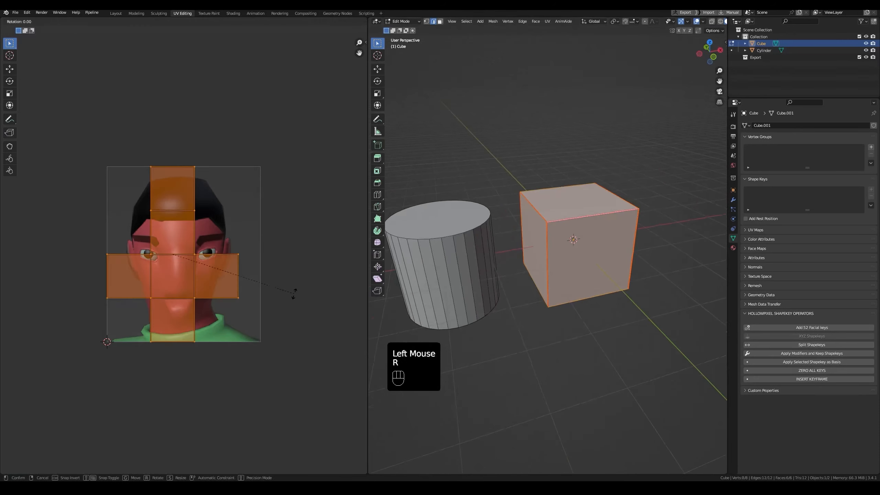
text(180)
key(Return)
- Examine the image mapped onto each side of the cube in Material Preview, then resume editing the mesh
middle_drag(606, 236, 585, 232)
key(Tab)
key(z)
click(585, 294)
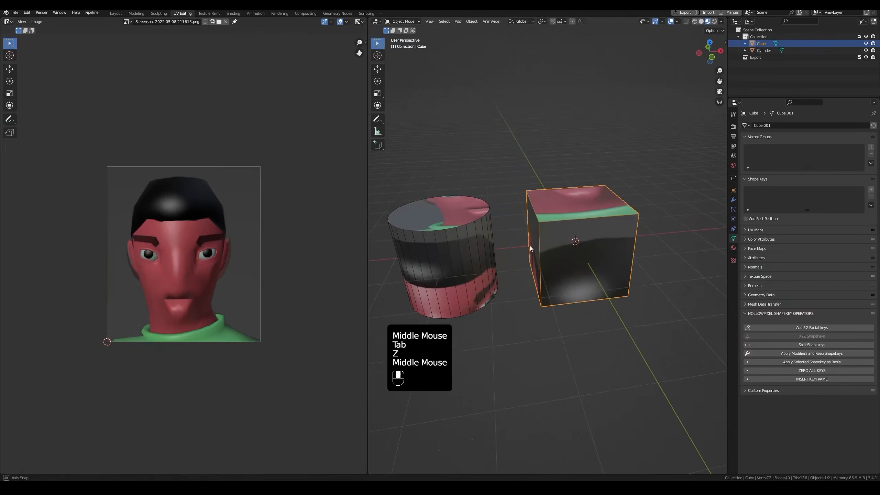
middle_drag(529, 245, 645, 244)
mouse_move(485, 246)
middle_down()
mouse_move(504, 245)
mouse_move(532, 206)
mouse_move(482, 185)
mouse_move(515, 254)
mouse_move(505, 243)
middle_up()
scroll(514, 255, up, 2)
key(Tab)
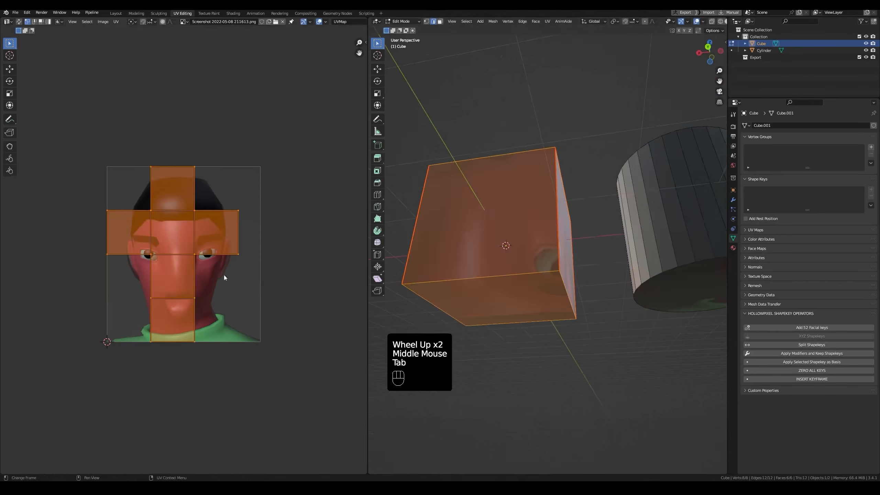
- Scale the cube's UV layout up about 2.5 times and move it so its centre square covers the pictured face
key(s)
click(56, 243)
key(g)
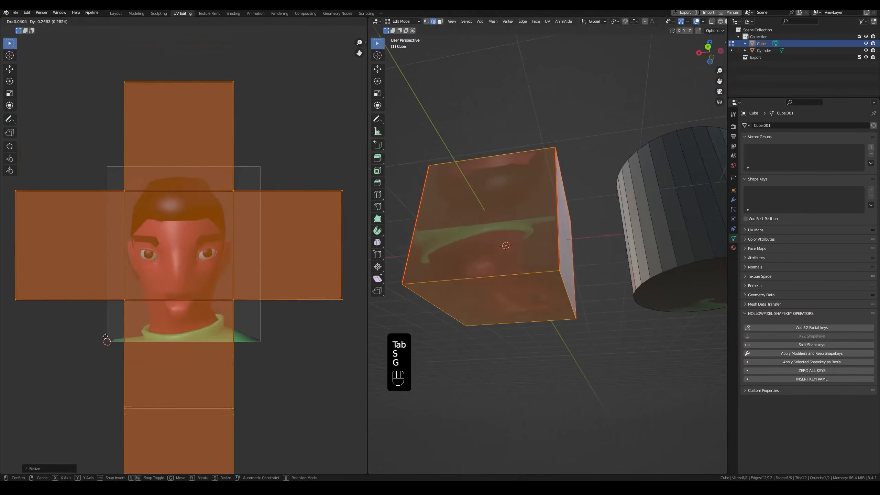
click(102, 339)
middle_drag(485, 194, 540, 225)
middle_drag(541, 225, 554, 238)
- Try moving the top face's UV square along Y onto the pictured face, then undo the move
scroll(628, 212, down, 1)
key(3)
click(627, 212)
scroll(579, 201, down, 4)
middle_drag(187, 333, 195, 252)
key(g)
key(y)
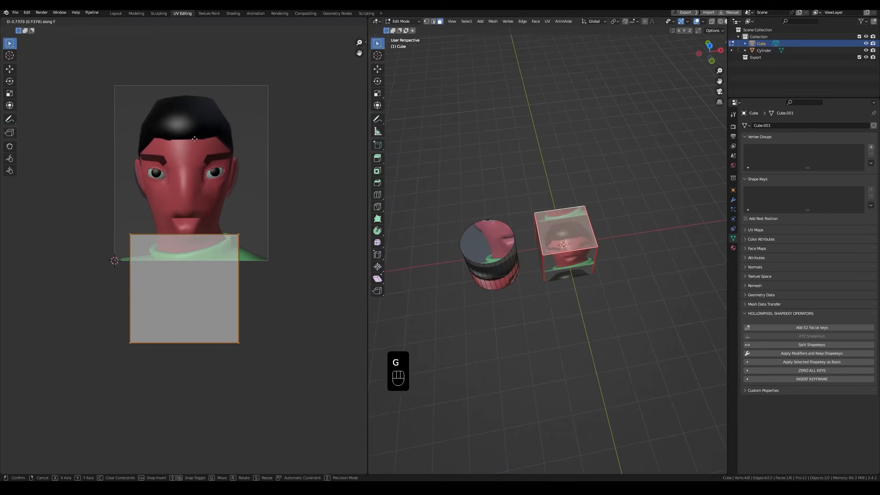
click(200, 185)
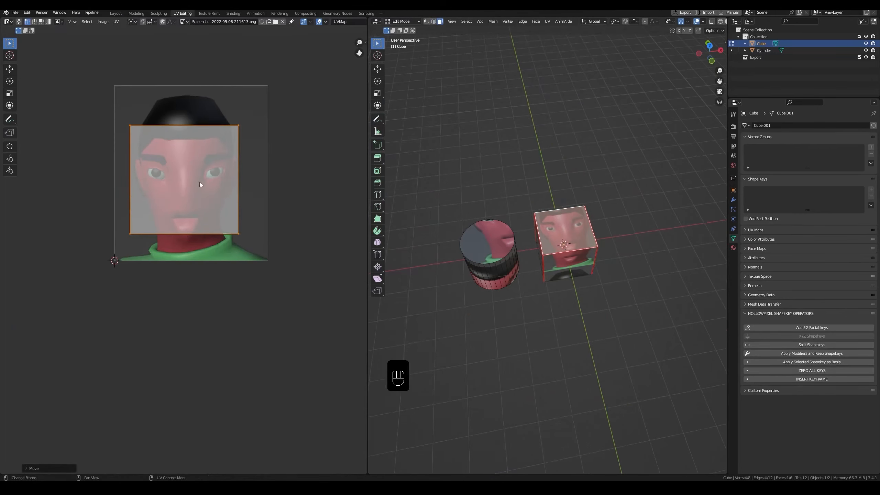
key(ctrl+z)
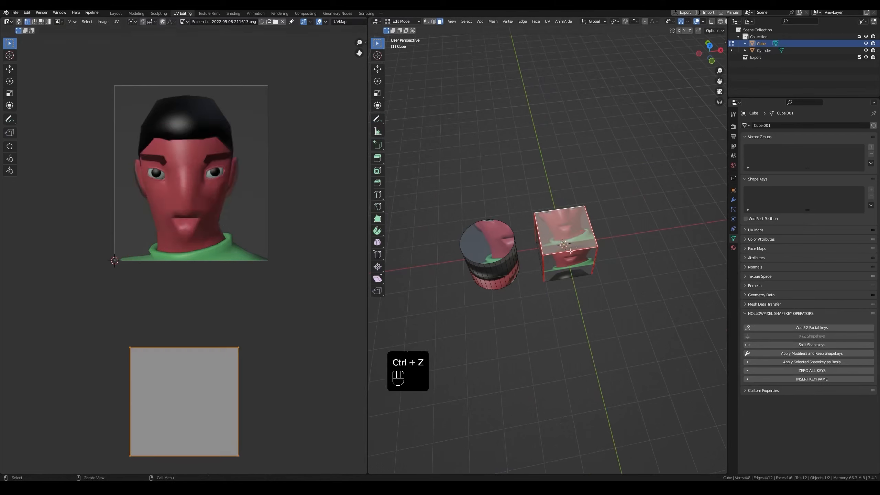
- Select all faces of the cube to bring its complete cross-shaped UV layout back into the UV editor
key(a)
scroll(244, 270, down, 3)
drag(81, 121, 294, 381)
click(179, 326)
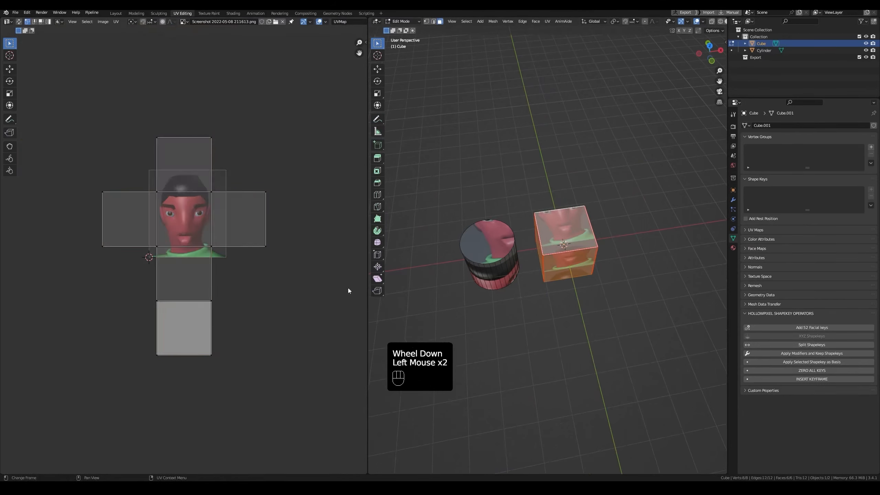
click(461, 284)
key(a)
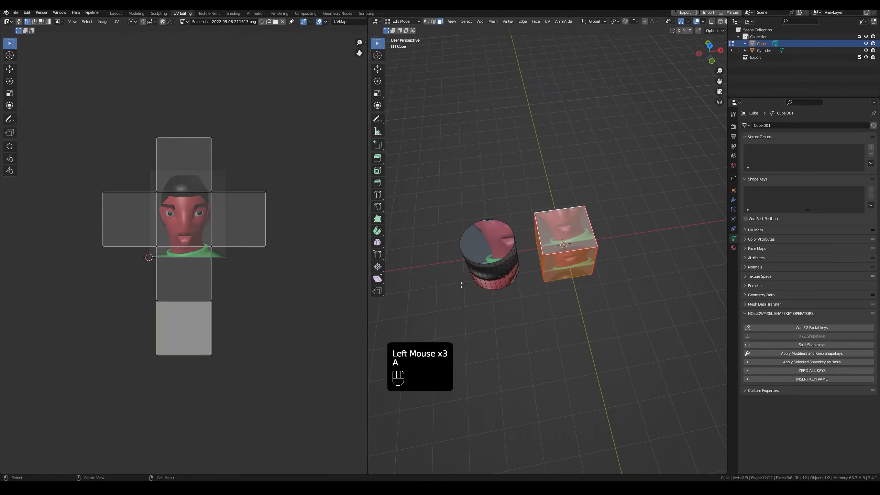
- Select the cube's entire UV layout and move it up along Y until its lowest square covers the pictured face
drag(54, 376, 288, 138)
click(232, 236)
key(g)
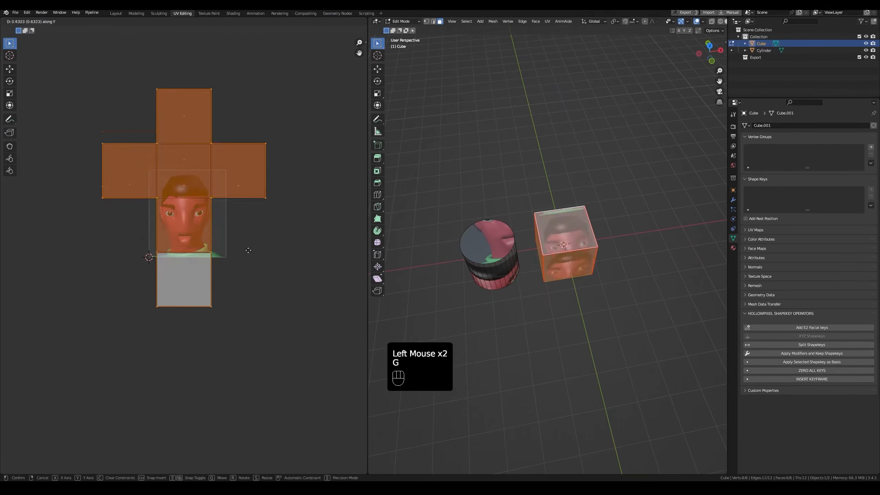
click(249, 192)
- Examine the picture on the cube, selecting two adjoining faces in turn to match each with its UV square
scroll(590, 302, up, 1)
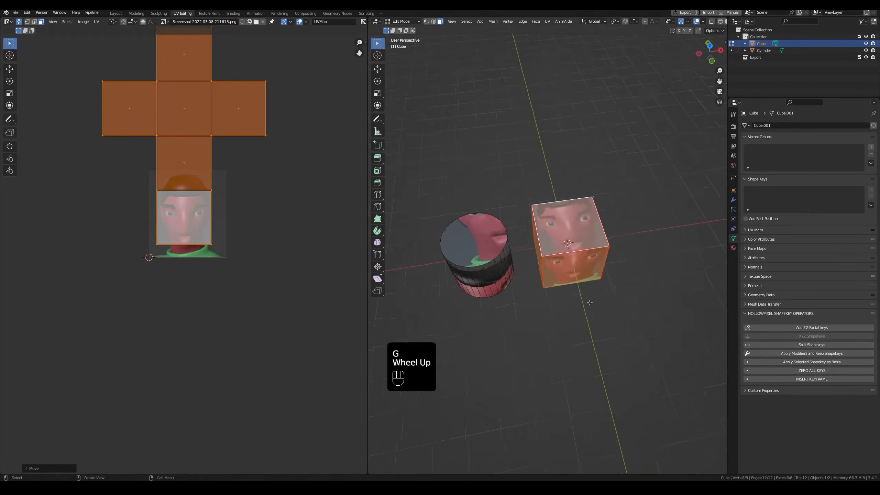
scroll(589, 302, up, 2)
middle_drag(589, 303, 575, 317)
shift+middle_drag(572, 231, 532, 267)
middle_drag(532, 263, 637, 347)
click(543, 251)
click(553, 271)
scroll(396, 217, down, 2)
click(565, 230)
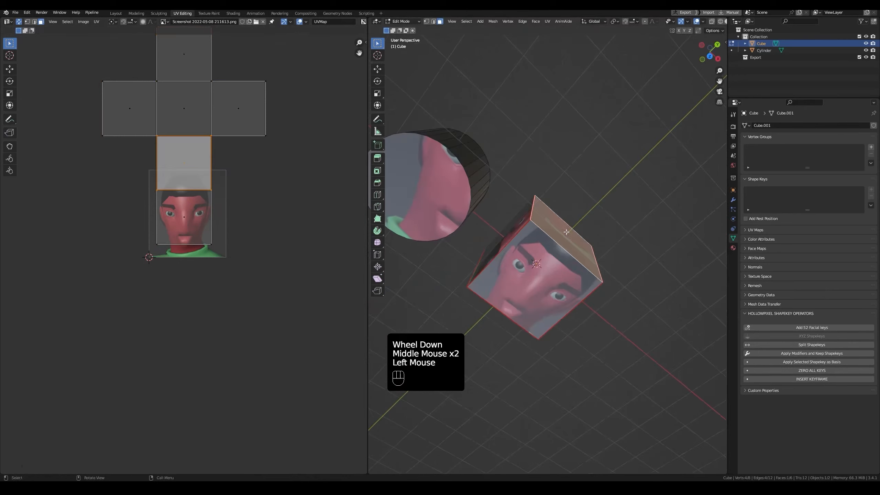
click(551, 263)
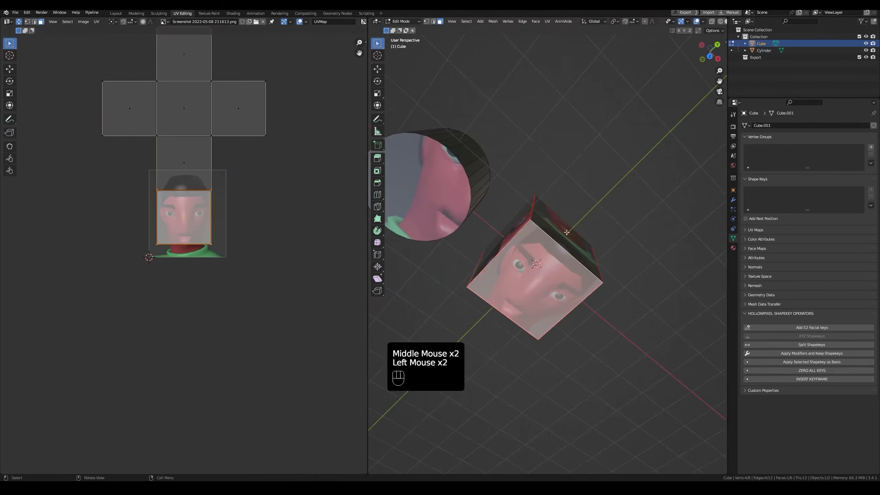
- Select the cube's side faces in turn to identify which square of the UV cross belongs to each
middle_drag(555, 254, 535, 292)
click(541, 205)
middle_drag(529, 228, 549, 211)
click(590, 218)
middle_drag(590, 218, 554, 225)
click(585, 243)
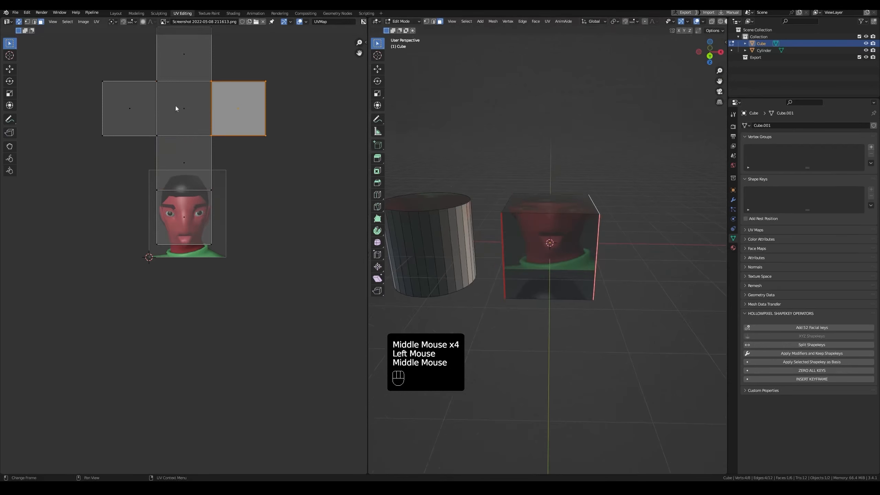
click(140, 109)
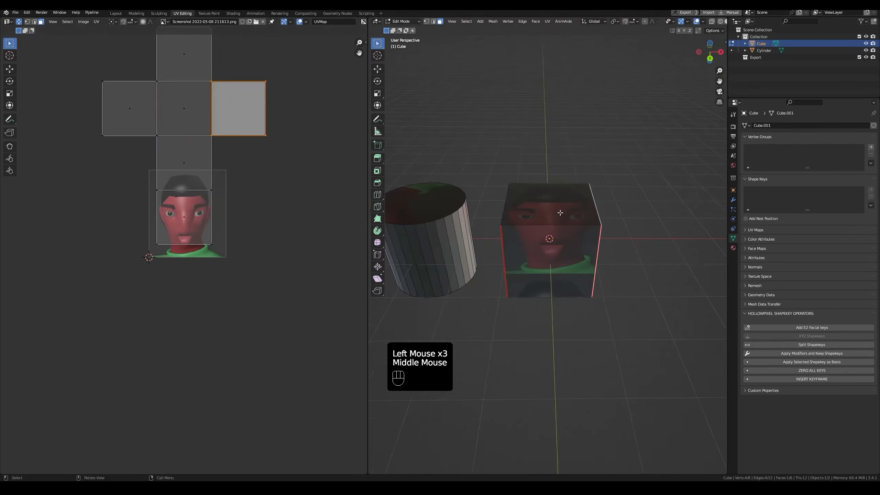
- Select an unseamed edge of the cube and trace its matching edge in the UV layout with an annotation stroke
middle_drag(560, 212, 558, 247)
scroll(554, 239, down, 2)
click(562, 245)
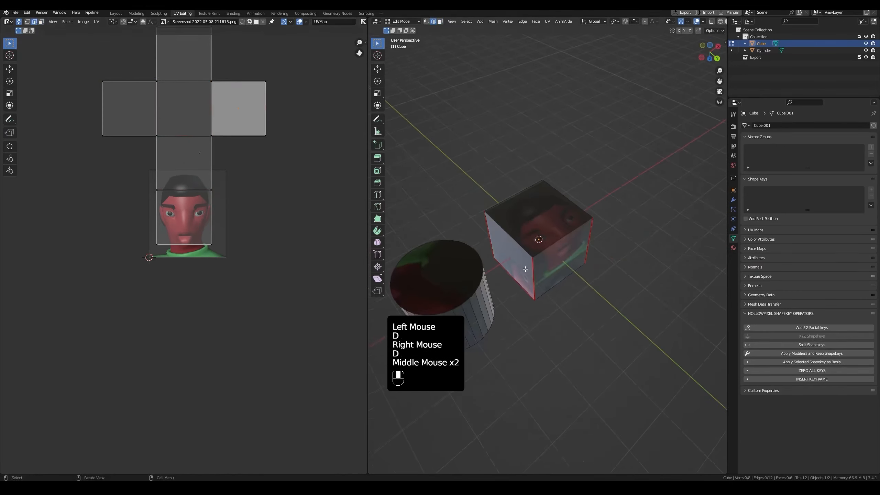
click(513, 233)
key(d)
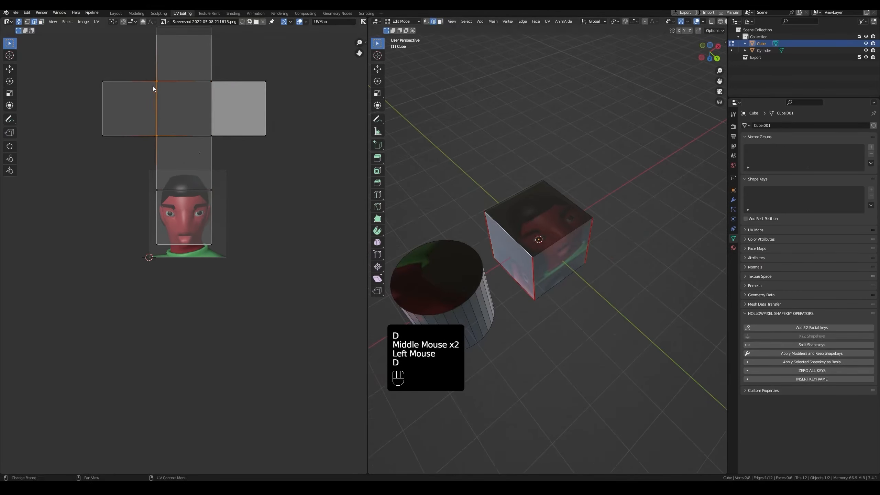
drag(157, 83, 157, 138)
- Trace the UV edge matching the opposite unseamed cube edge with an annotation stroke, then erase the annotations
middle_drag(651, 253, 578, 236)
click(587, 228)
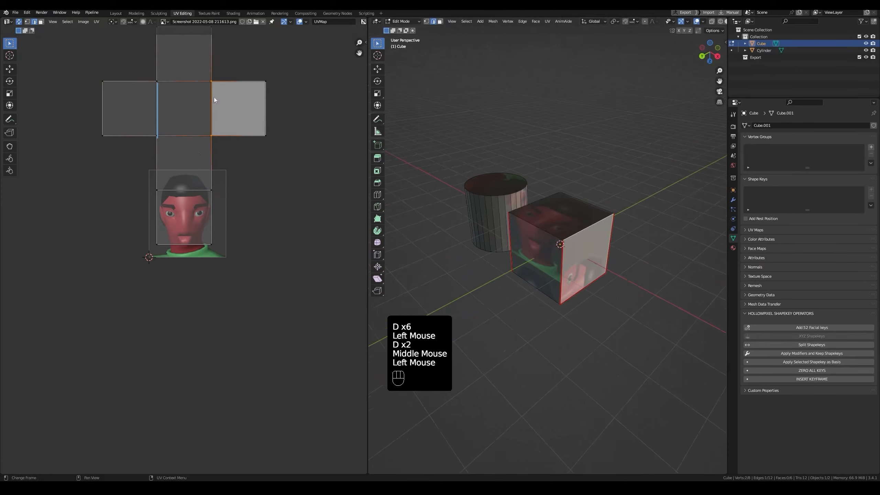
key(d)
drag(211, 82, 211, 136)
right_drag(212, 136, 157, 111)
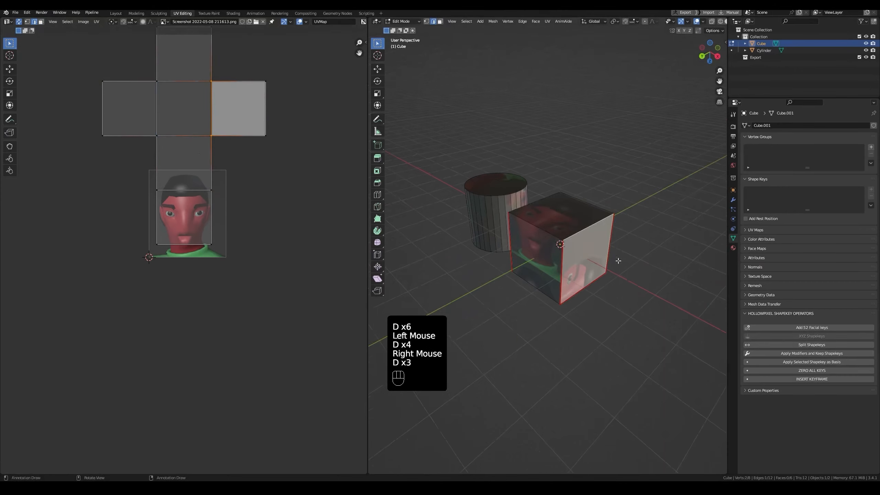
- Switch mesh editing from the cube to the cylinder and try to unwrap the whole cylinder without seams
mouse_move(616, 259)
middle_down()
mouse_move(528, 256)
mouse_move(558, 290)
mouse_move(562, 314)
middle_up()
key(grave)
click(588, 238)
middle_drag(587, 238, 597, 247)
shift+click(512, 232)
middle_drag(512, 232, 530, 257)
middle_drag(515, 254, 531, 267)
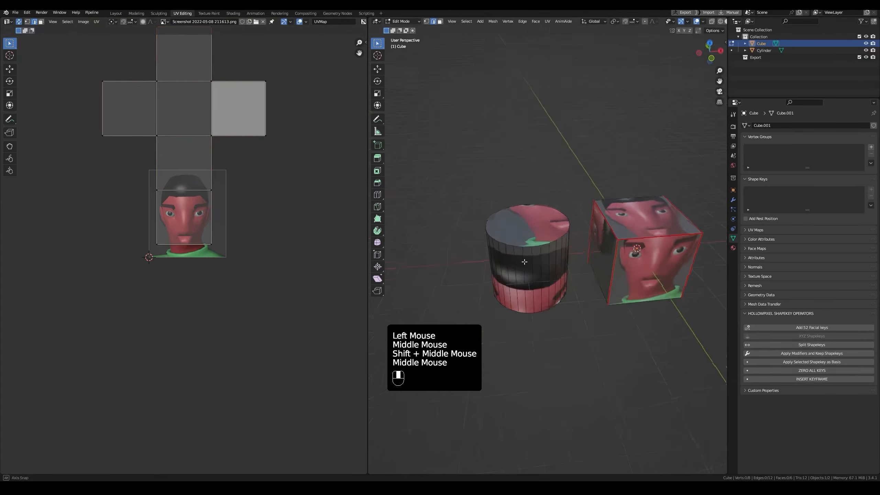
key(2)
alt+click(530, 260)
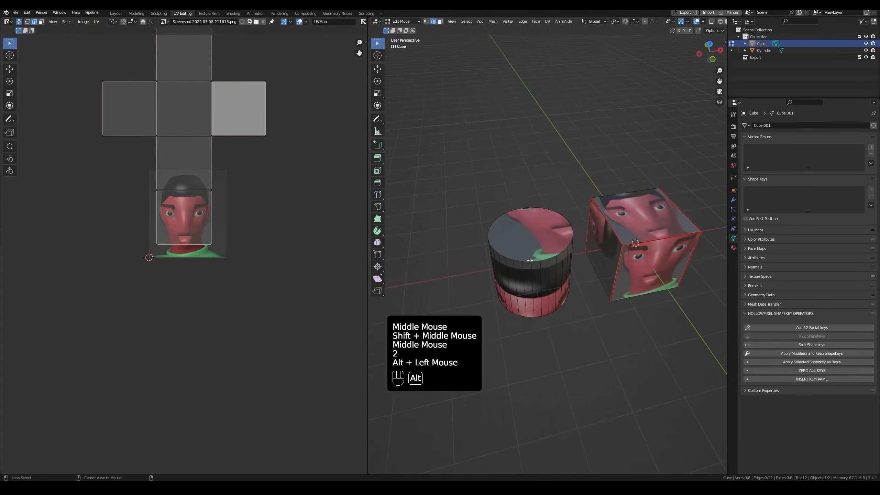
key(u)
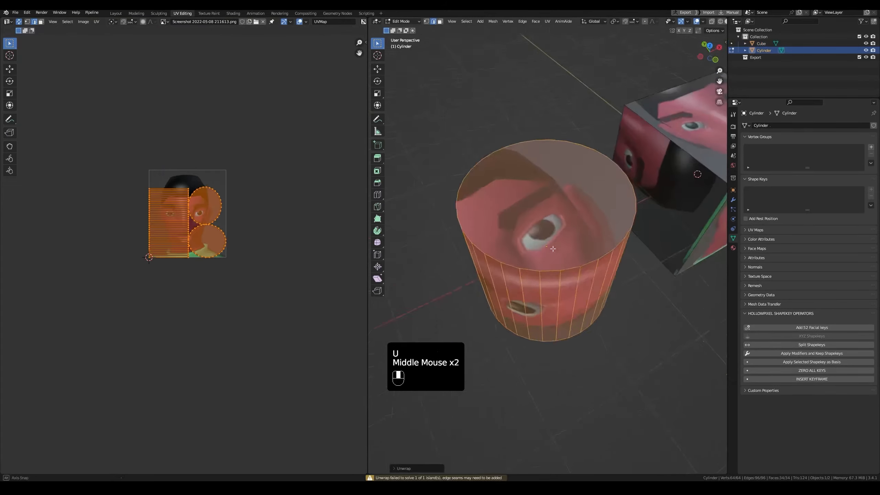
- Mark seams around the cylinder's top and bottom rims and along one vertical edge of its side
key(2)
mouse_move(533, 208)
middle_down()
mouse_move(544, 197)
mouse_move(539, 211)
middle_up()
alt+click(540, 212)
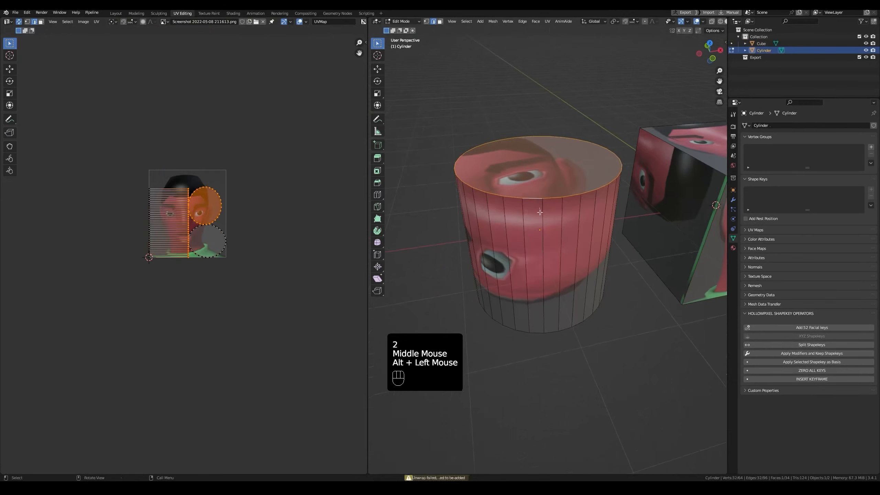
middle_drag(540, 270, 533, 221)
alt+shift+click(533, 220)
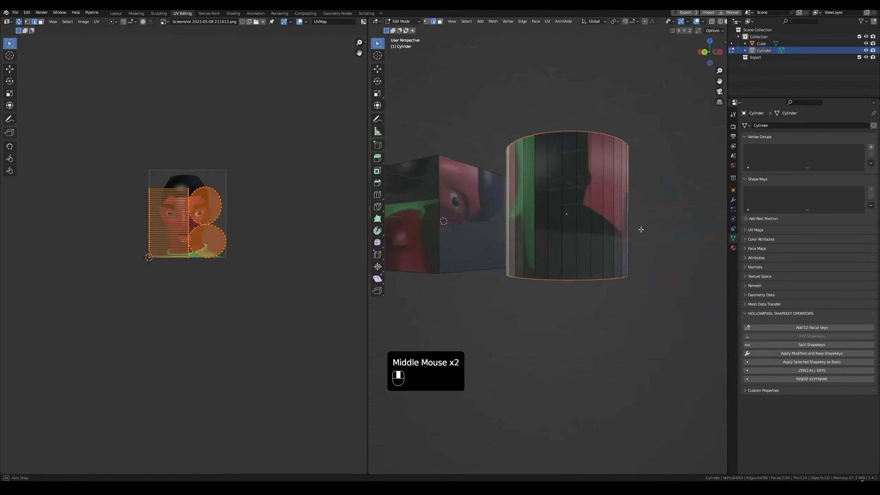
middle_drag(640, 230, 607, 232)
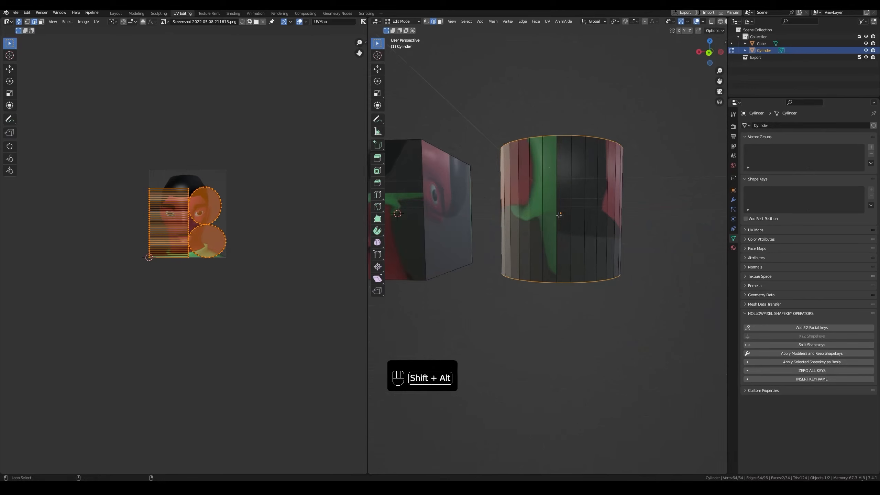
alt+shift+click(556, 161)
middle_drag(556, 161, 539, 215)
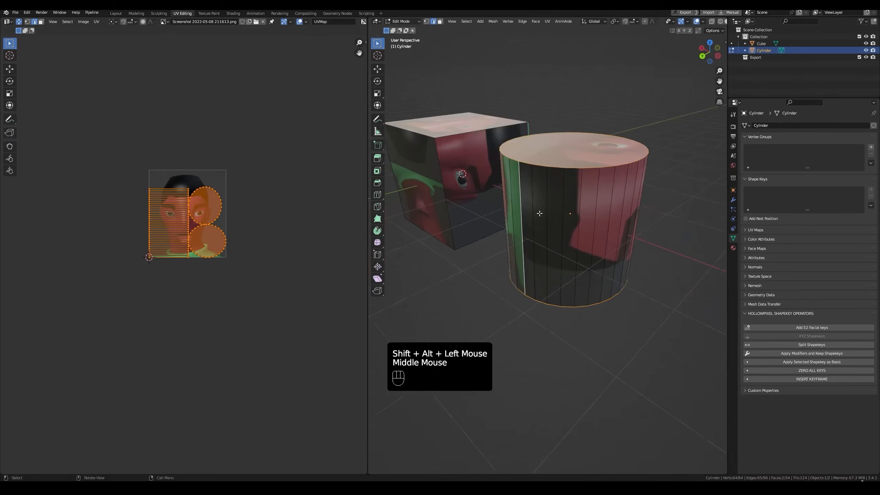
right_click(538, 215)
click(521, 363)
middle_drag(520, 363, 611, 248)
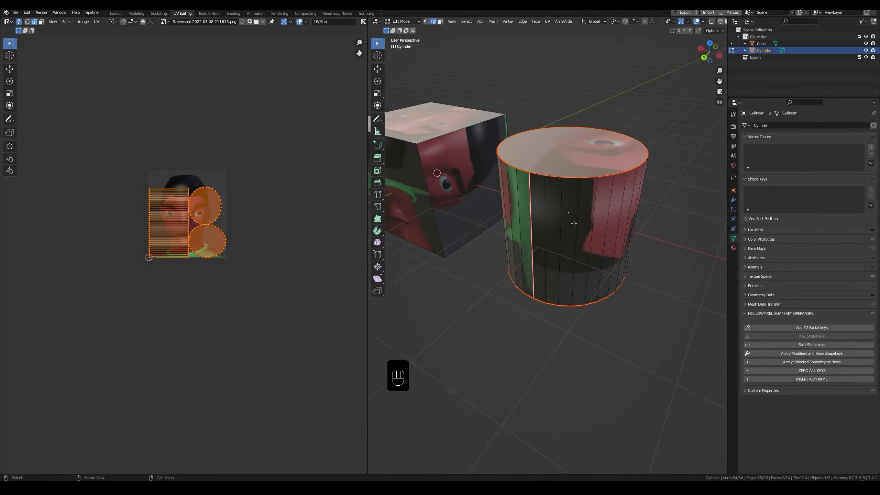
- Unwrap the whole cylinder along its seams and select all of the resulting UV islands
key(a)
key(u)
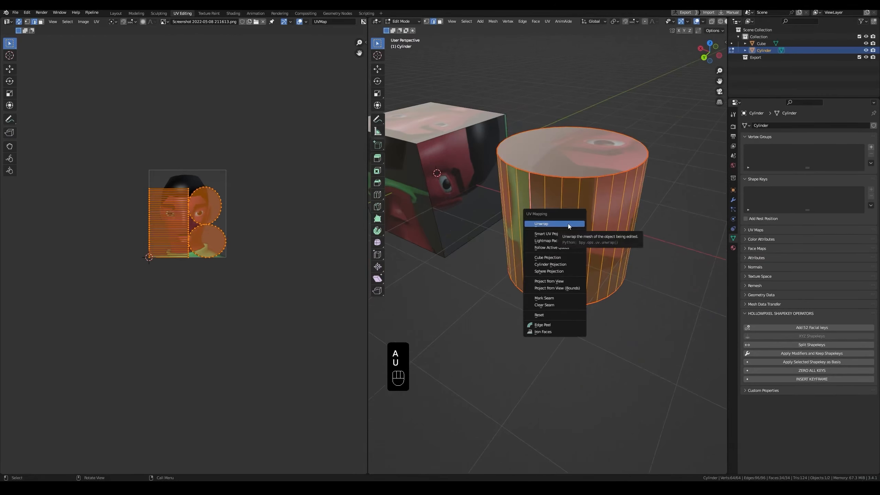
click(568, 223)
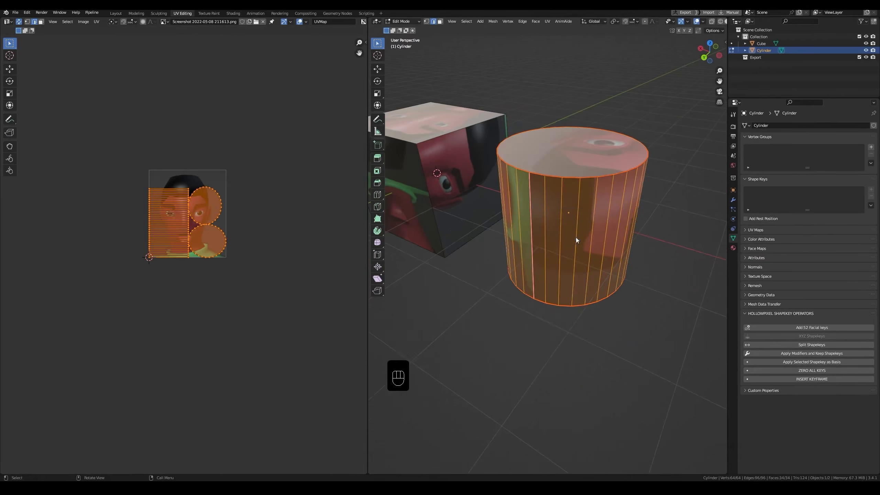
key(u)
key(u)
click(569, 252)
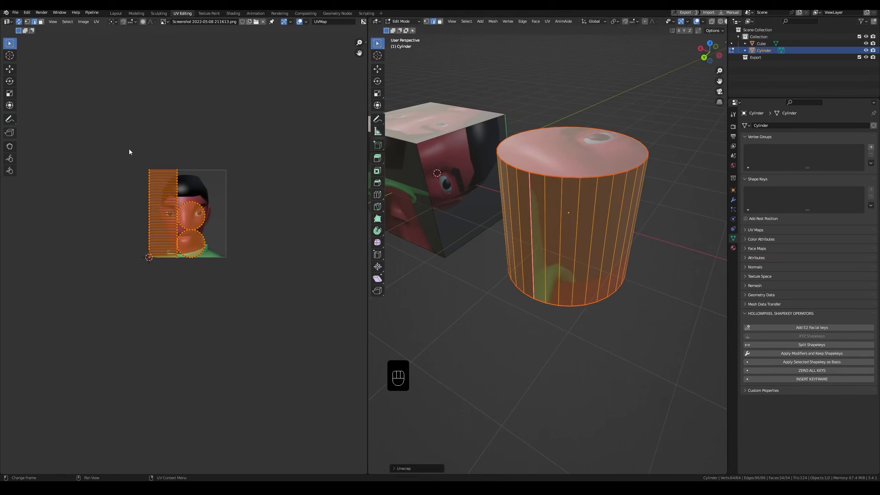
drag(132, 141, 227, 282)
- Select the cylinder's top cap face and move its UV circle over the pictured eye it partly overlaps
middle_drag(596, 172, 540, 206)
key(3)
click(548, 216)
middle_drag(589, 277, 588, 263)
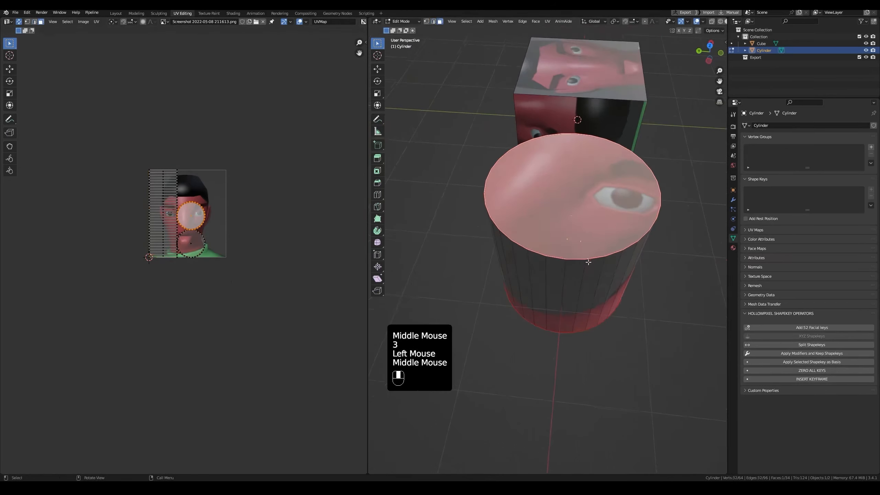
scroll(218, 232, up, 3)
key(g)
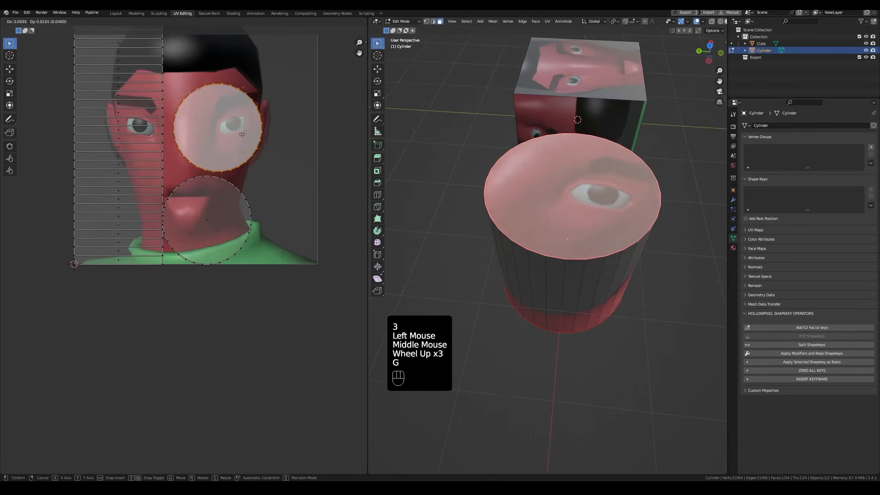
click(255, 130)
- Select the cylinder's bottom cap face and move its UV circle over the other pictured eye
middle_drag(544, 323, 559, 253)
click(560, 257)
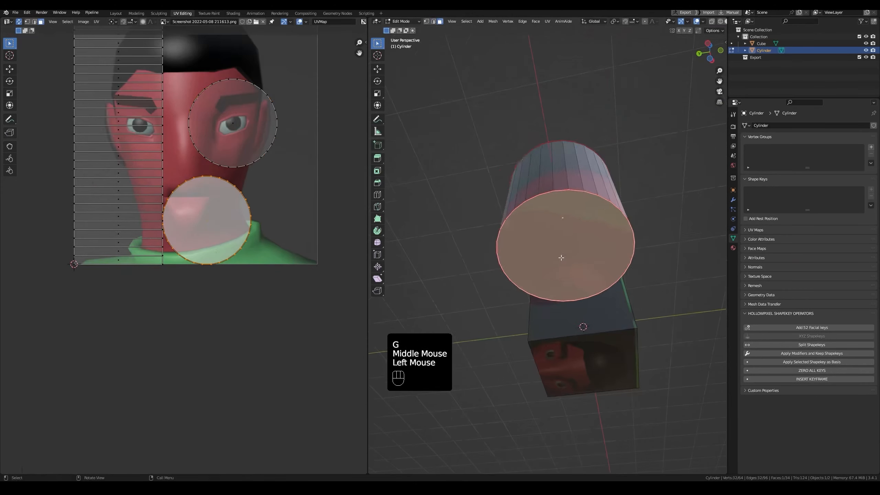
scroll(558, 257, down, 1)
key(g)
click(174, 112)
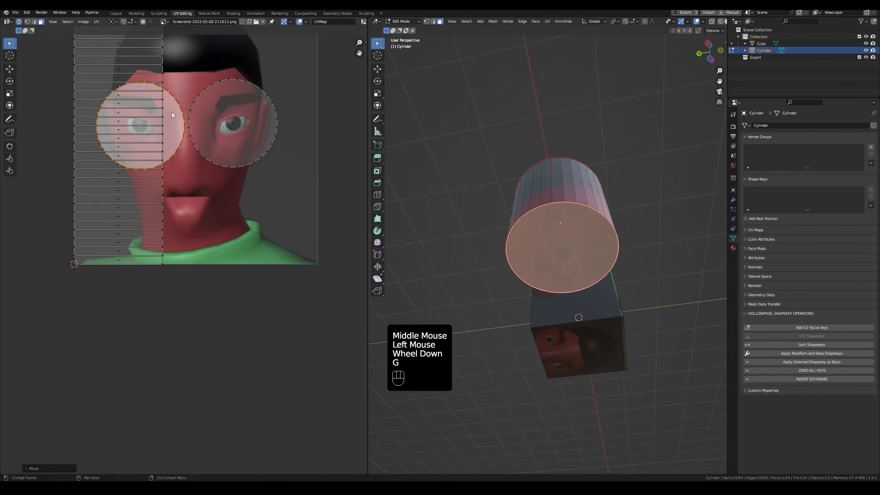
- Select all of the cylinder's side faces with Select Linked, delimited by Seam
scroll(562, 243, down, 2)
middle_drag(561, 243, 545, 234)
click(545, 233)
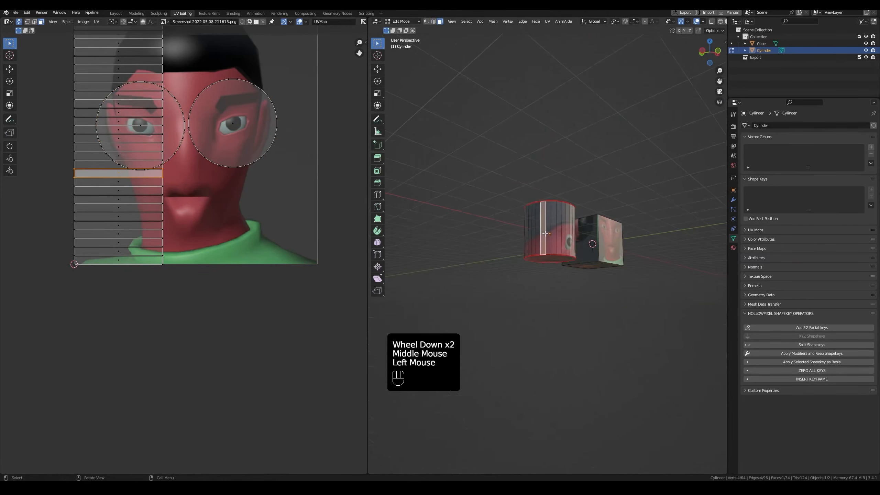
key(l)
click(393, 469)
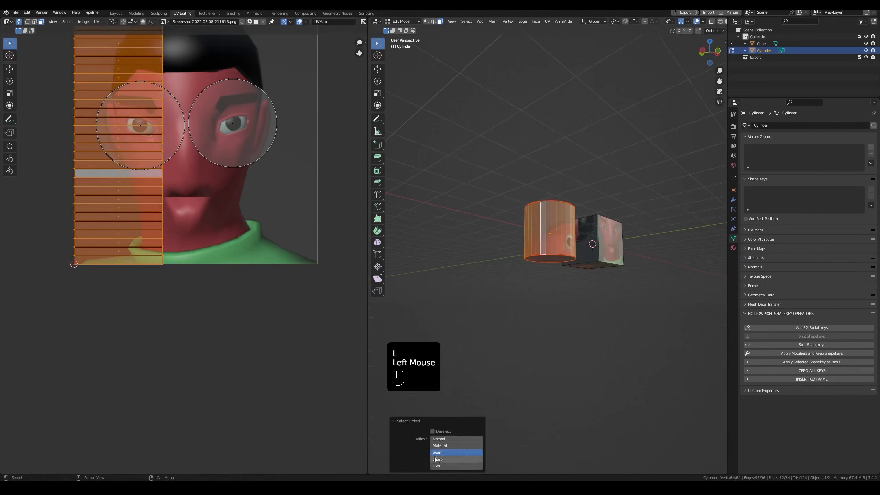
middle_drag(589, 312, 533, 258)
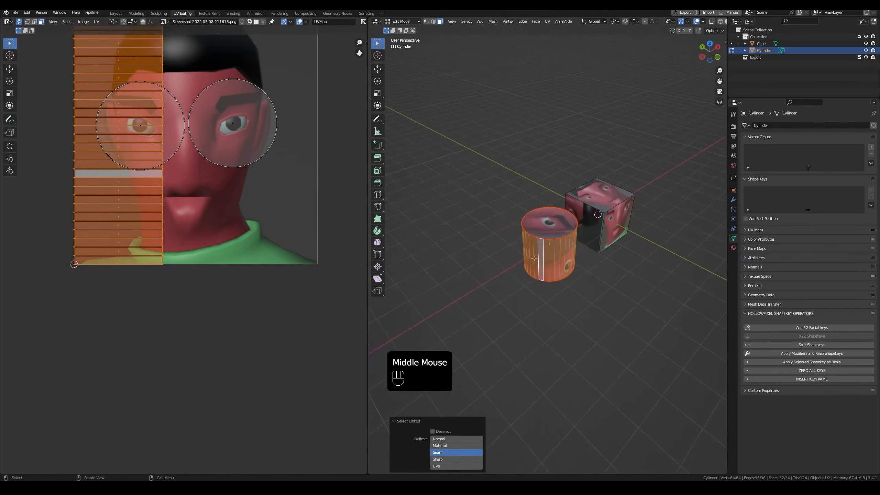
- Shrink the side's UV strip, rotate it to lie horizontally, and place it over the pictured black hair
scroll(261, 195, down, 2)
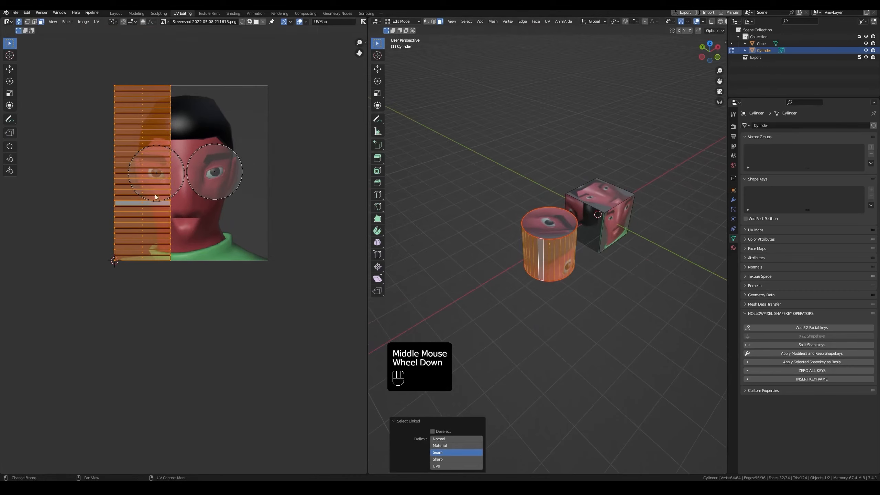
key(s)
click(223, 207)
key(g)
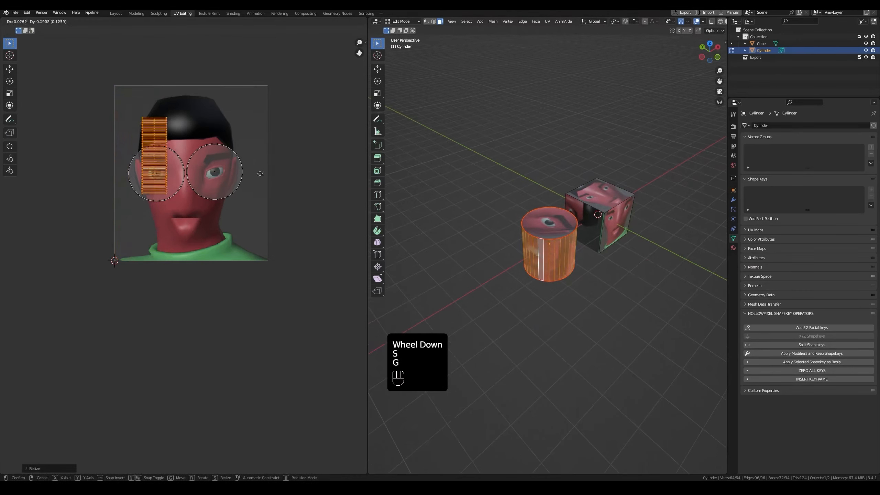
click(277, 138)
key(r)
click(195, 54)
key(g)
key(s)
key(s)
key(g)
click(212, 147)
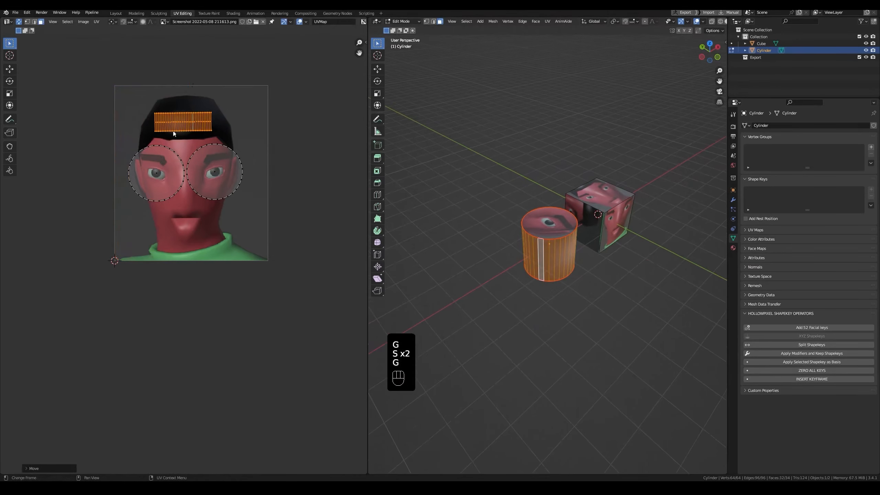
- Return to Object Mode and examine the image mapped onto the cylinder's side and caps
key(Tab)
scroll(535, 246, up, 2)
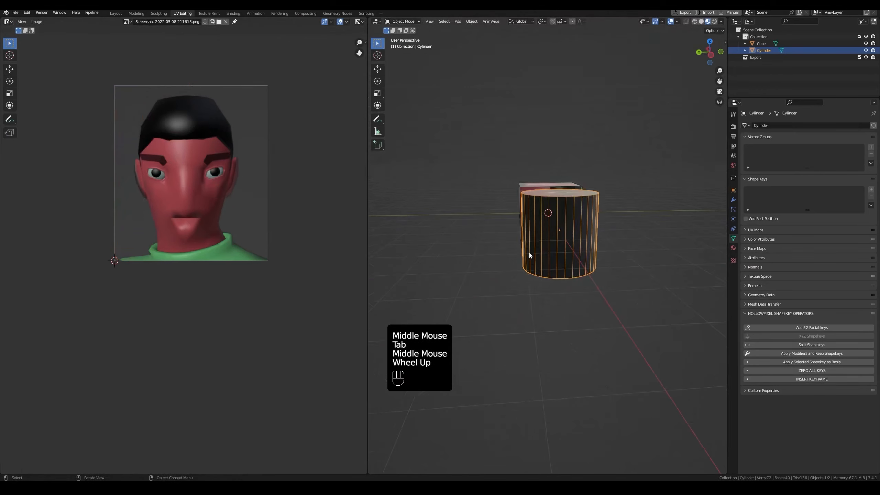